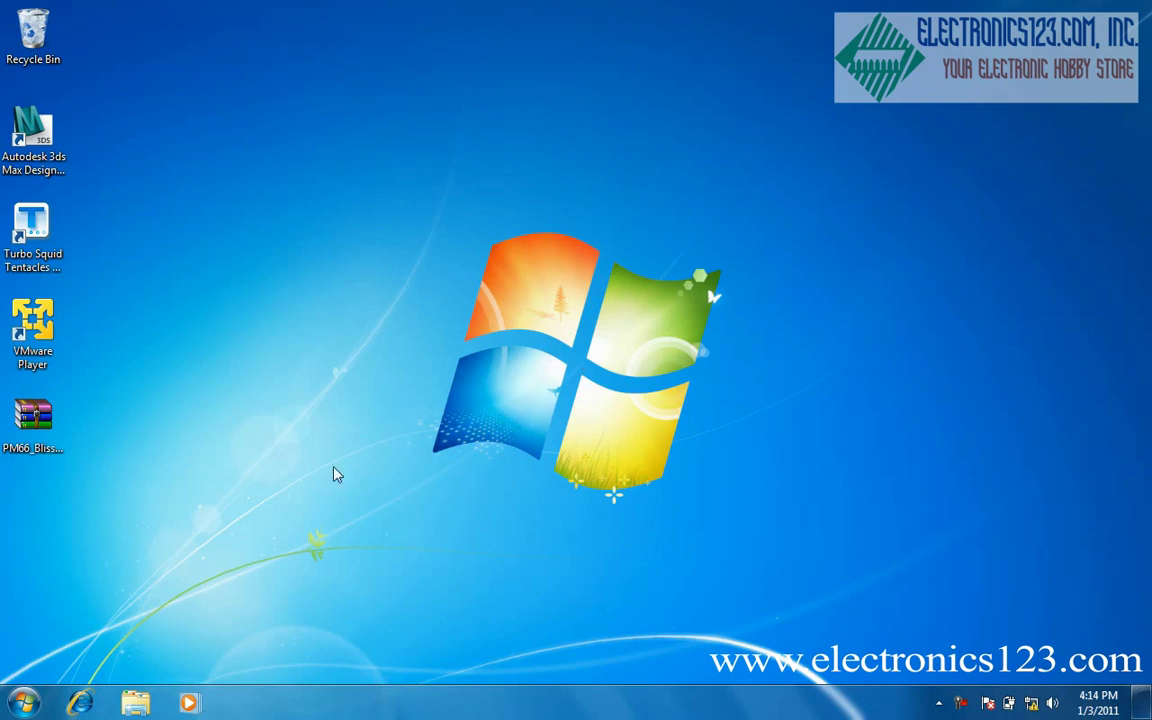
# - Open the PM66_Bliss_V1.28_Setup archive from the Desktop folder in the file browser
pyautogui.click(134, 704)
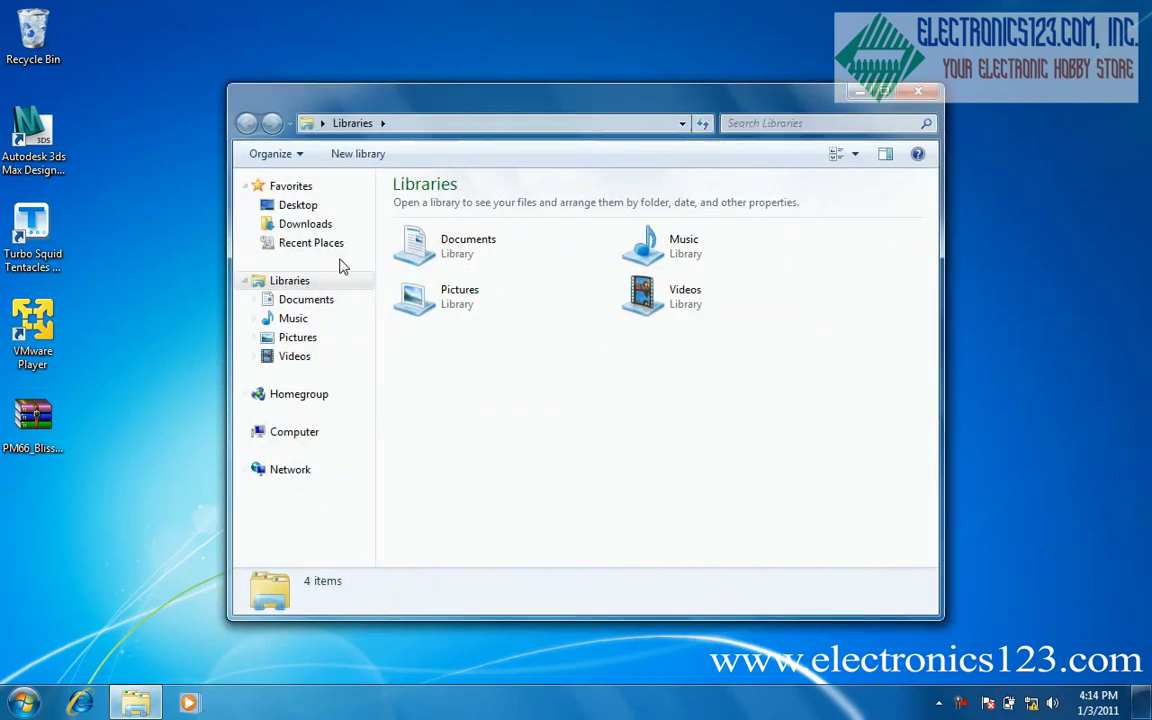
pyautogui.click(298, 206)
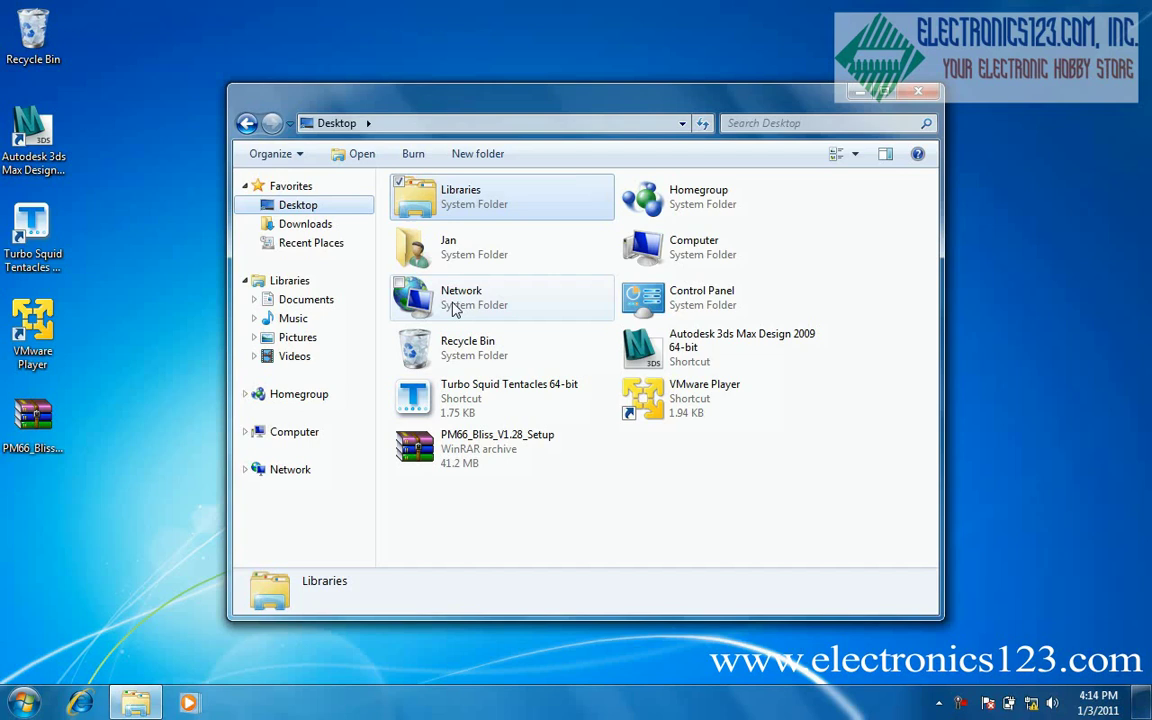
pyautogui.click(535, 456)
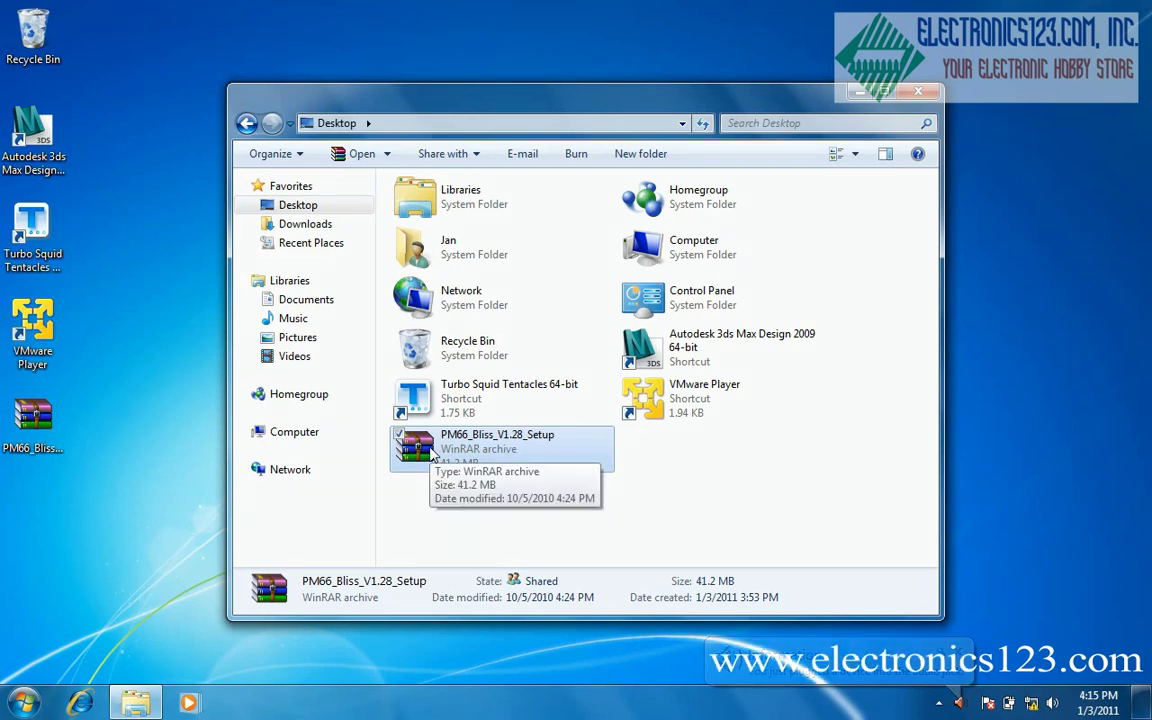
pyautogui.doubleClick(433, 452)
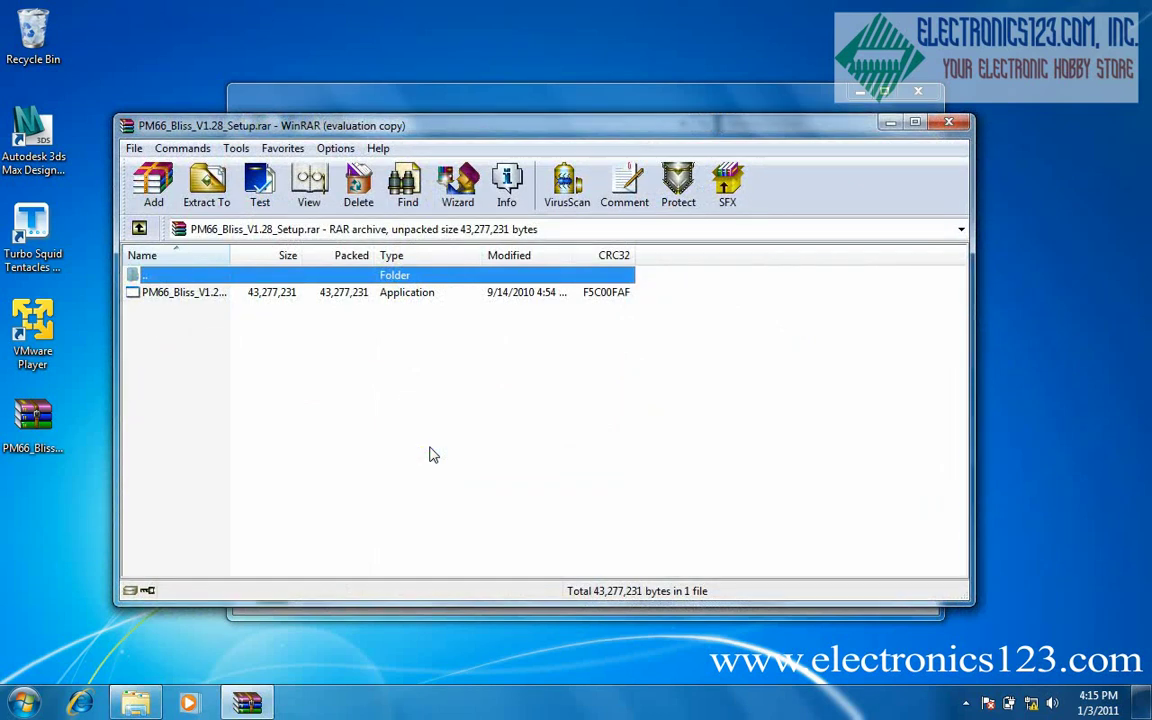
# - Extract the archive to a PM66_Bliss_V1.28_Setup folder on the desktop and close the archive
pyautogui.click(197, 199)
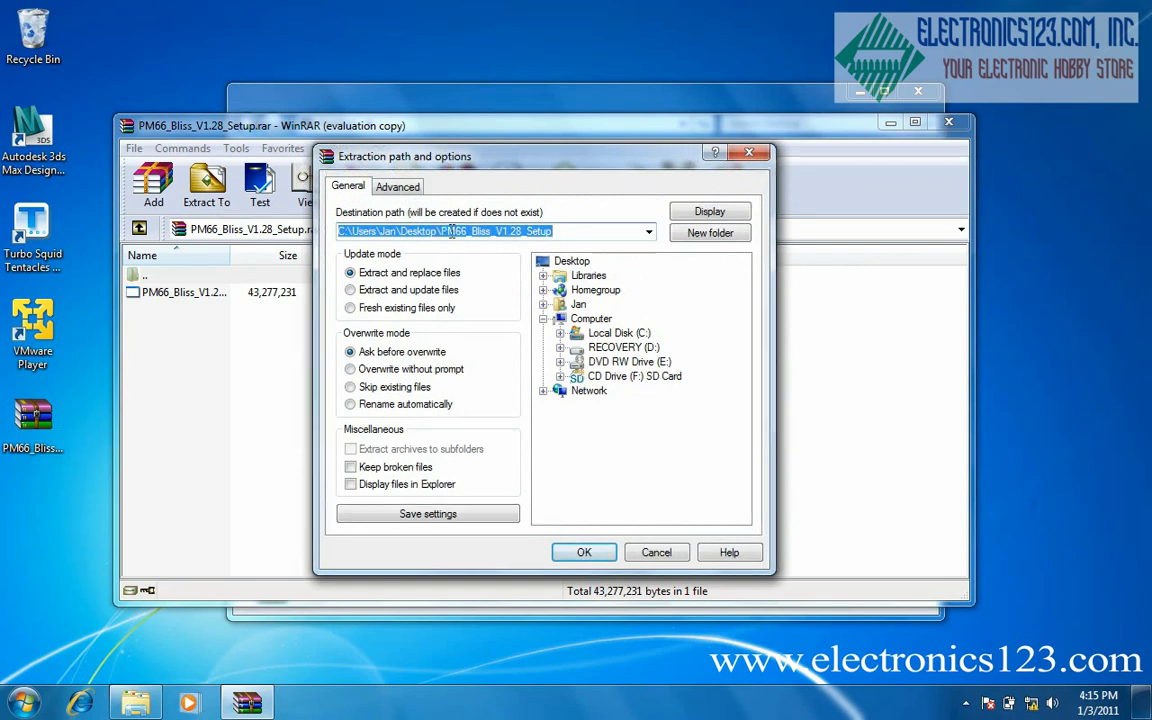
pyautogui.click(586, 552)
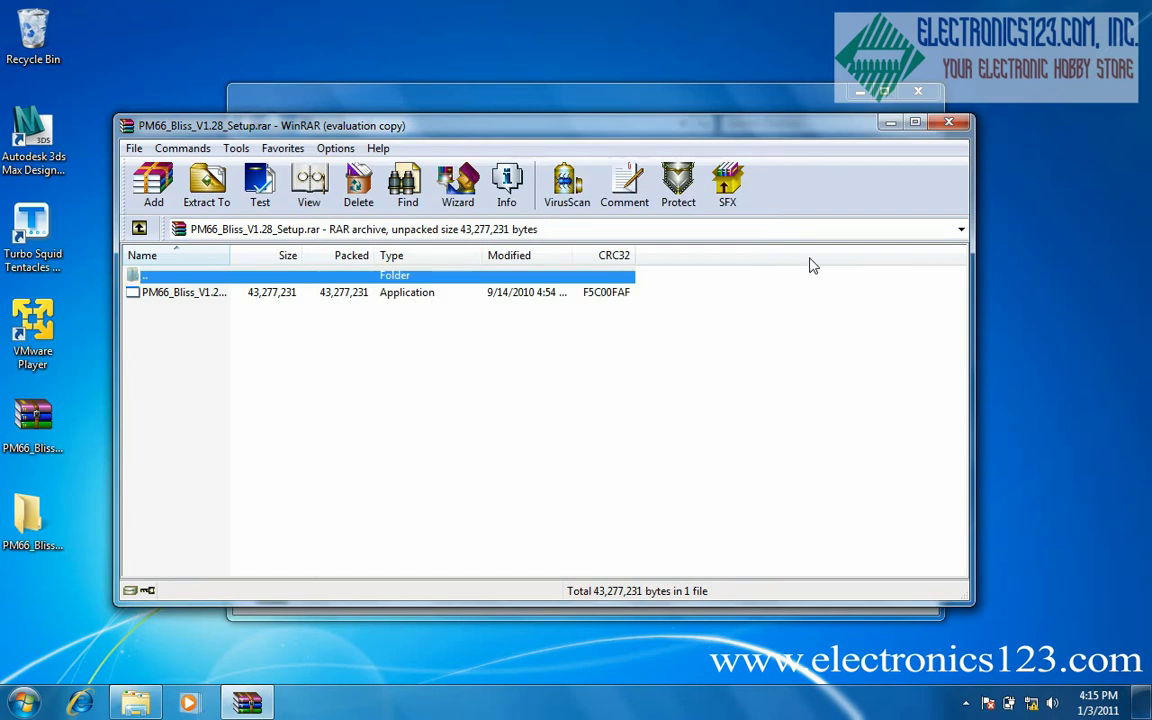
pyautogui.click(949, 124)
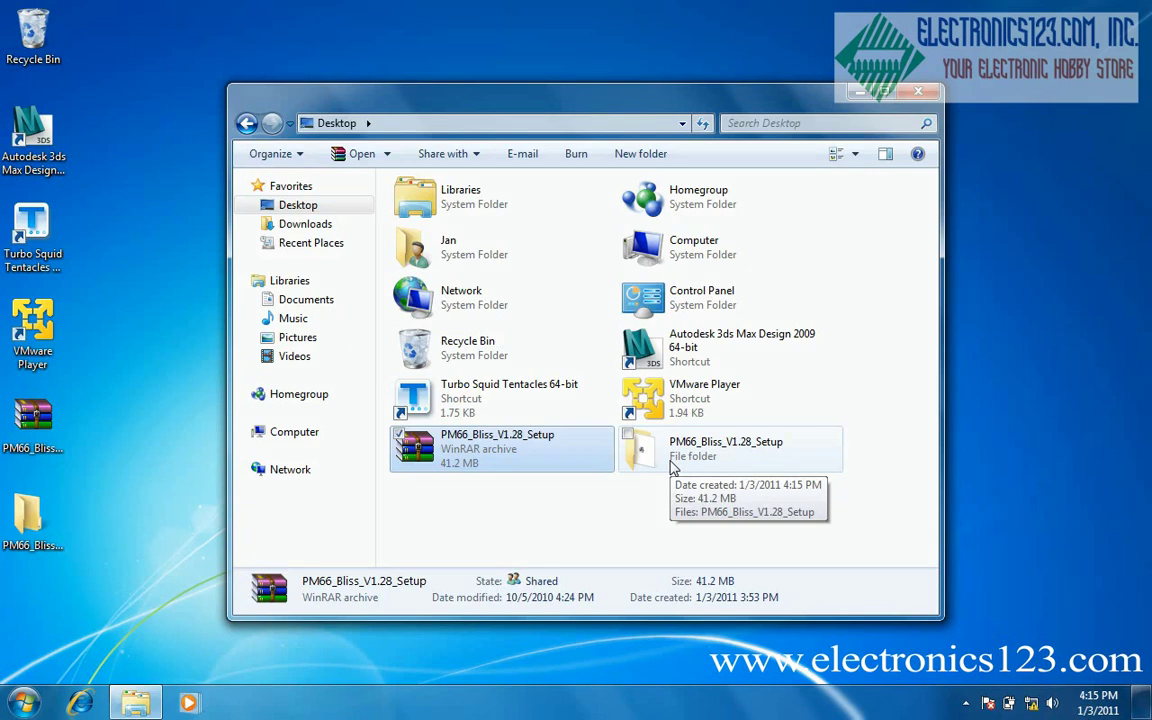
# - Install the PM66 writer by running the extracted PM66_Bliss_V1.28_Setup application as administrator, and close the folder window
pyautogui.doubleClick(672, 455)
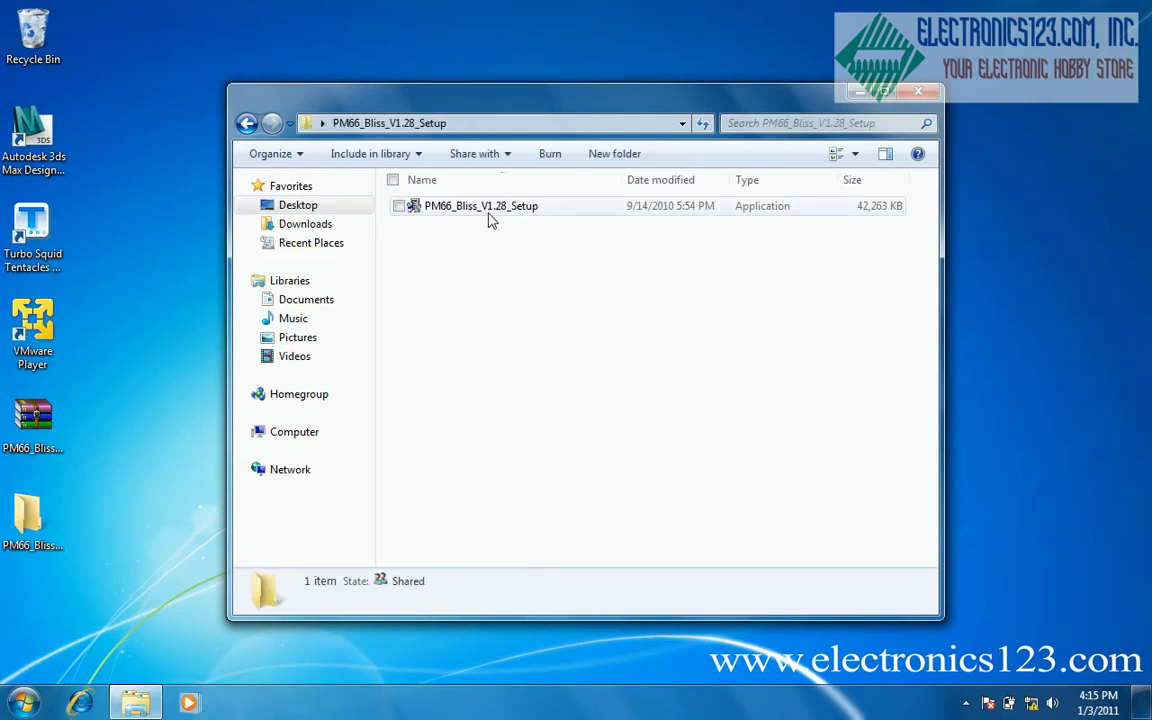
pyautogui.rightClick(488, 213)
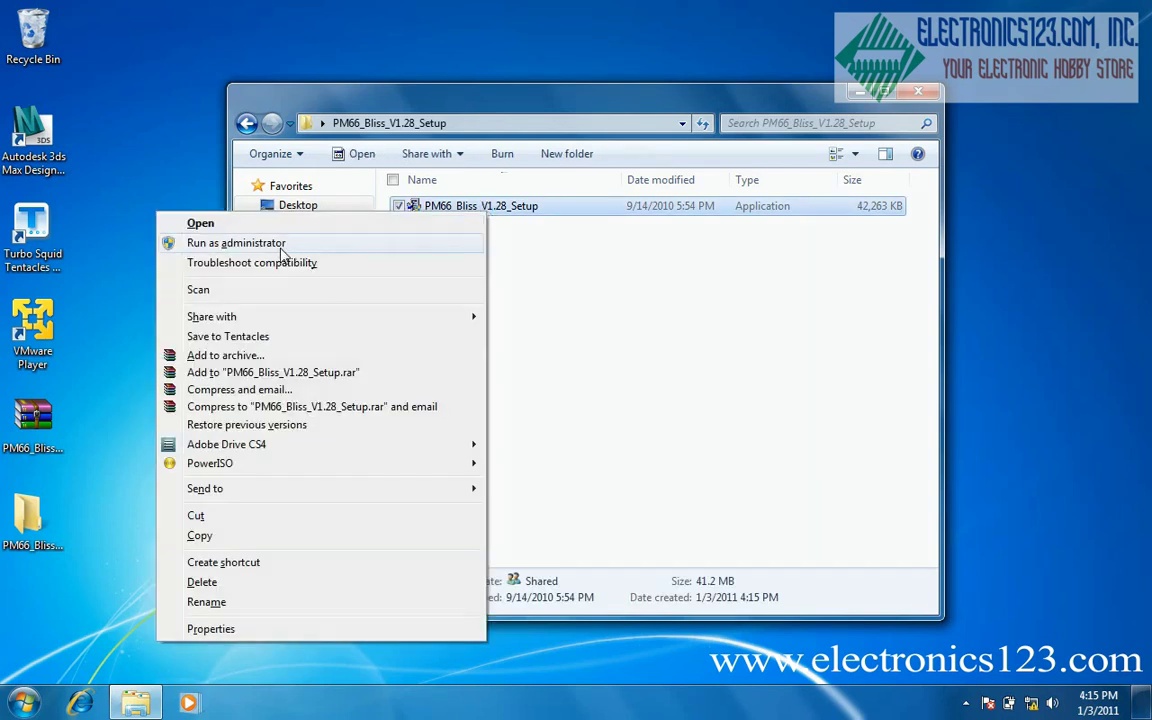
pyautogui.click(280, 245)
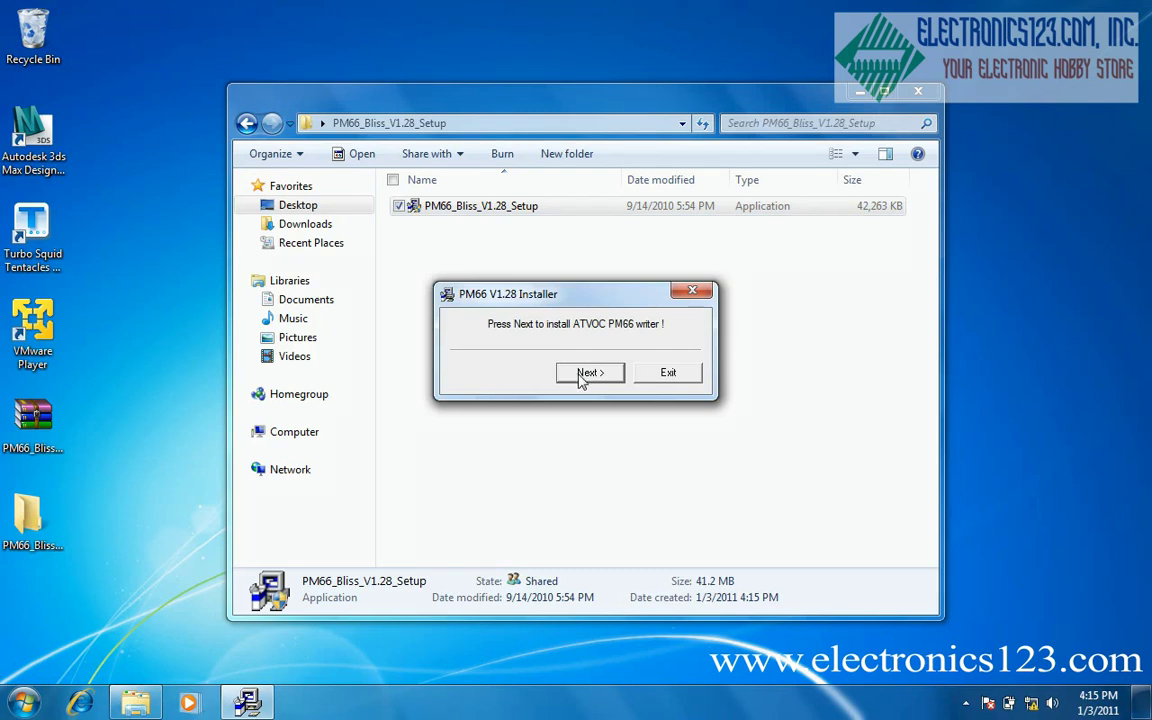
pyautogui.click(588, 373)
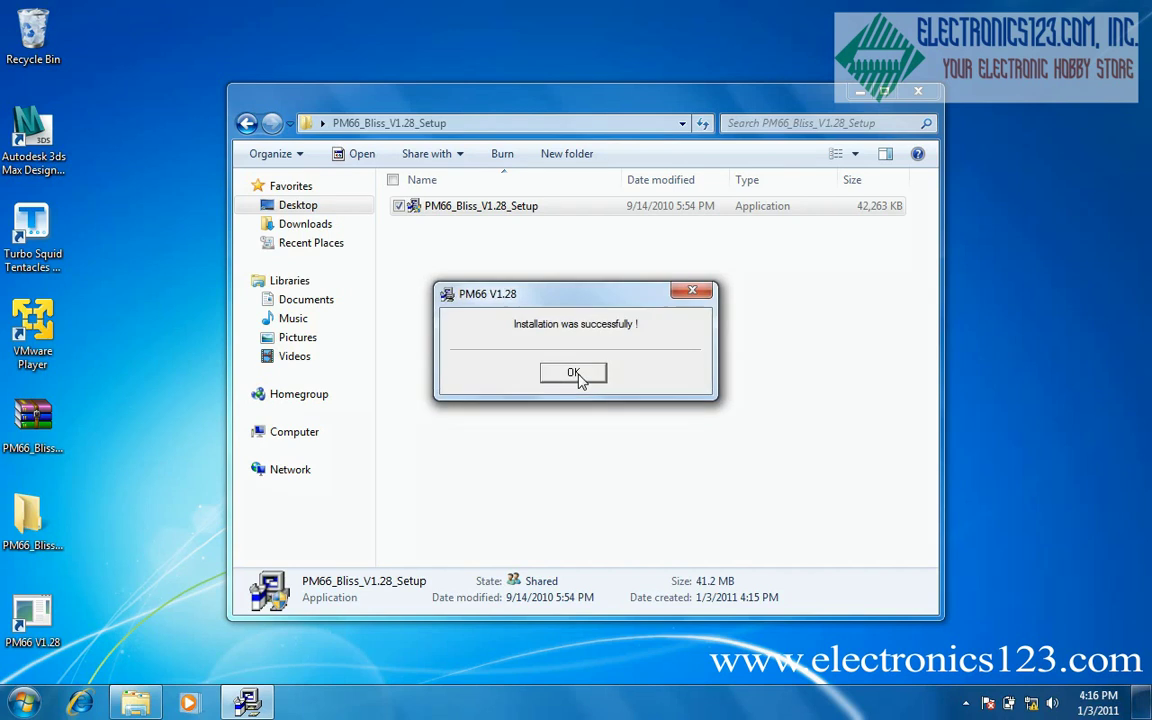
pyautogui.click(575, 373)
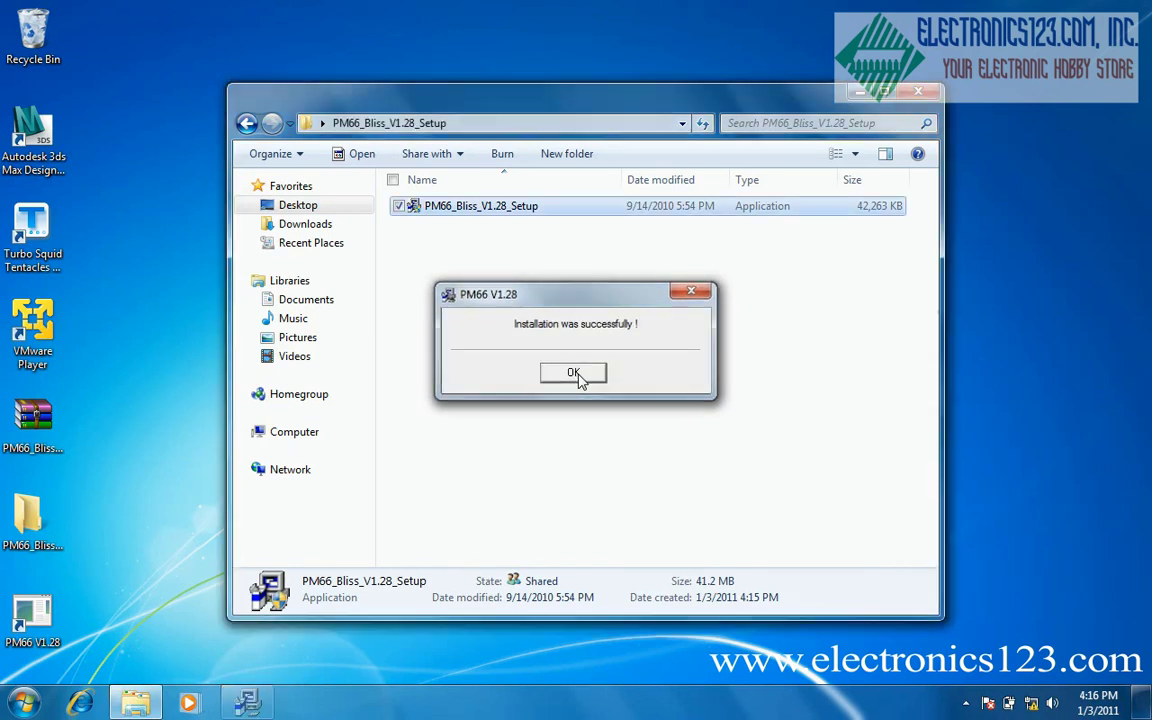
pyautogui.click(906, 98)
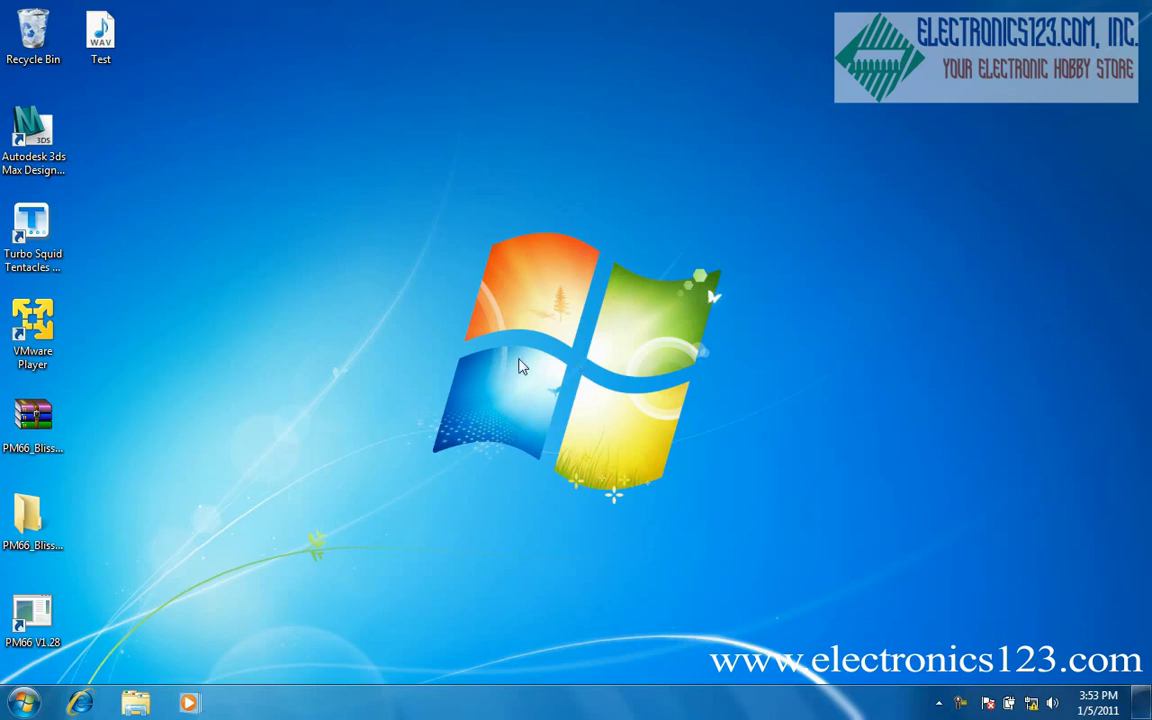
# - Launch PM66 V1.28 from the desktop as administrator and check the connected board
pyautogui.rightClick(27, 627)
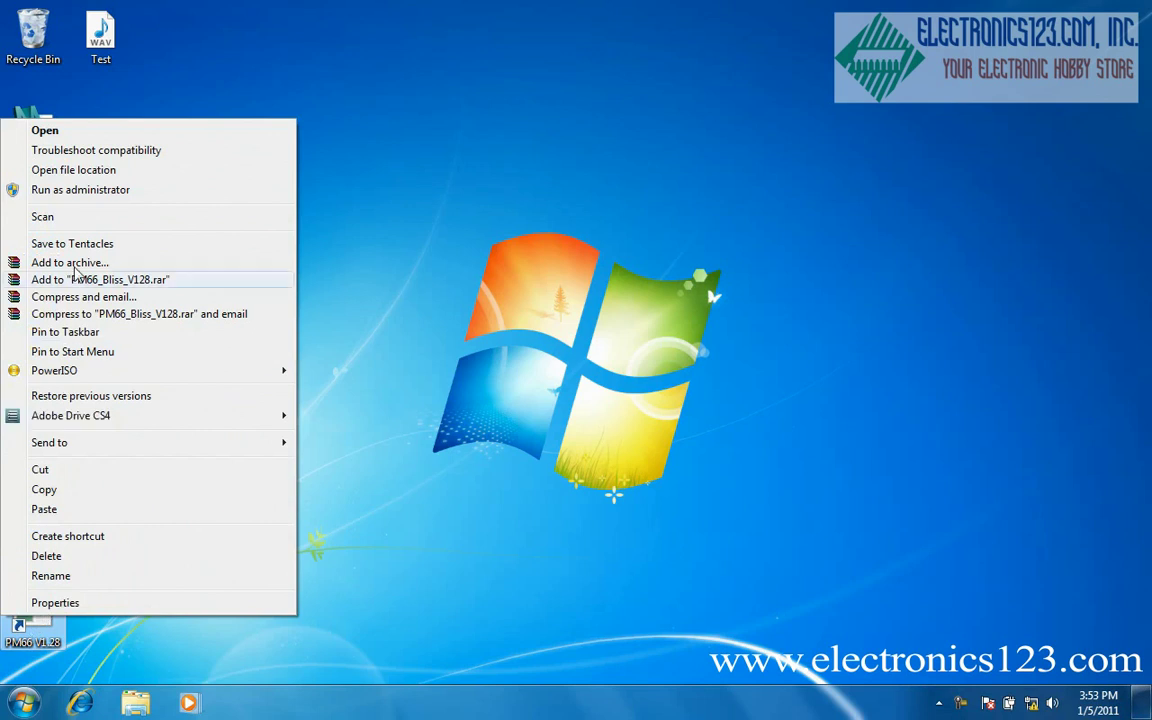
pyautogui.click(83, 192)
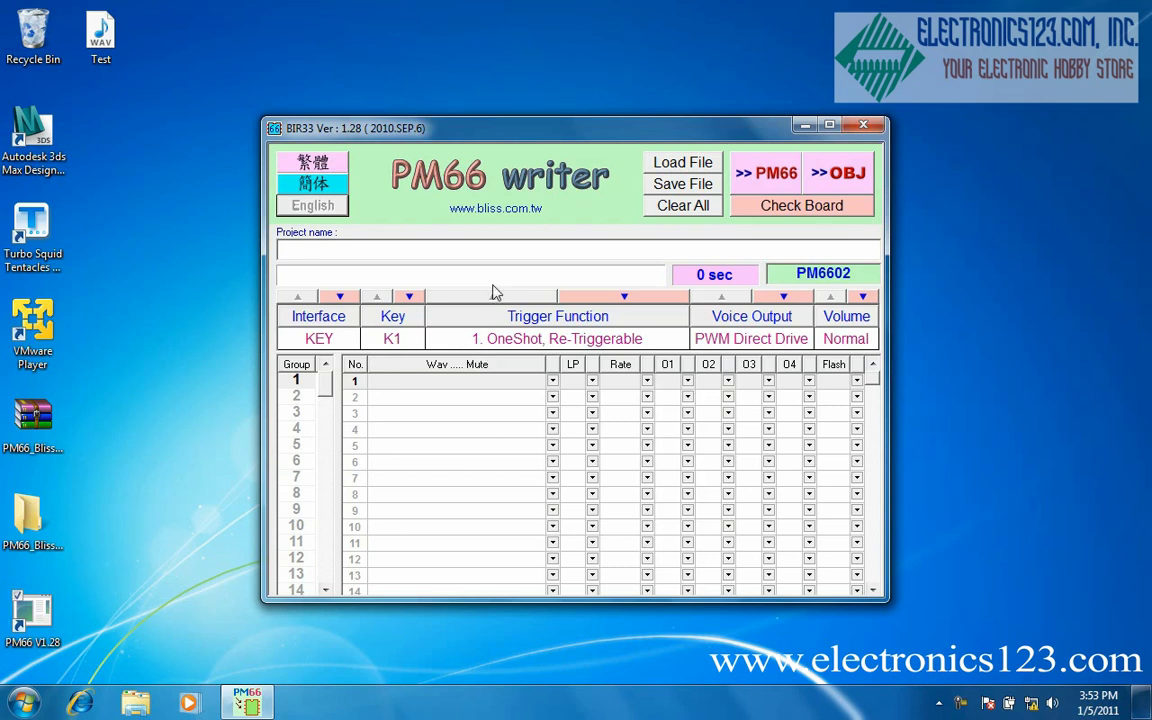
pyautogui.click(778, 213)
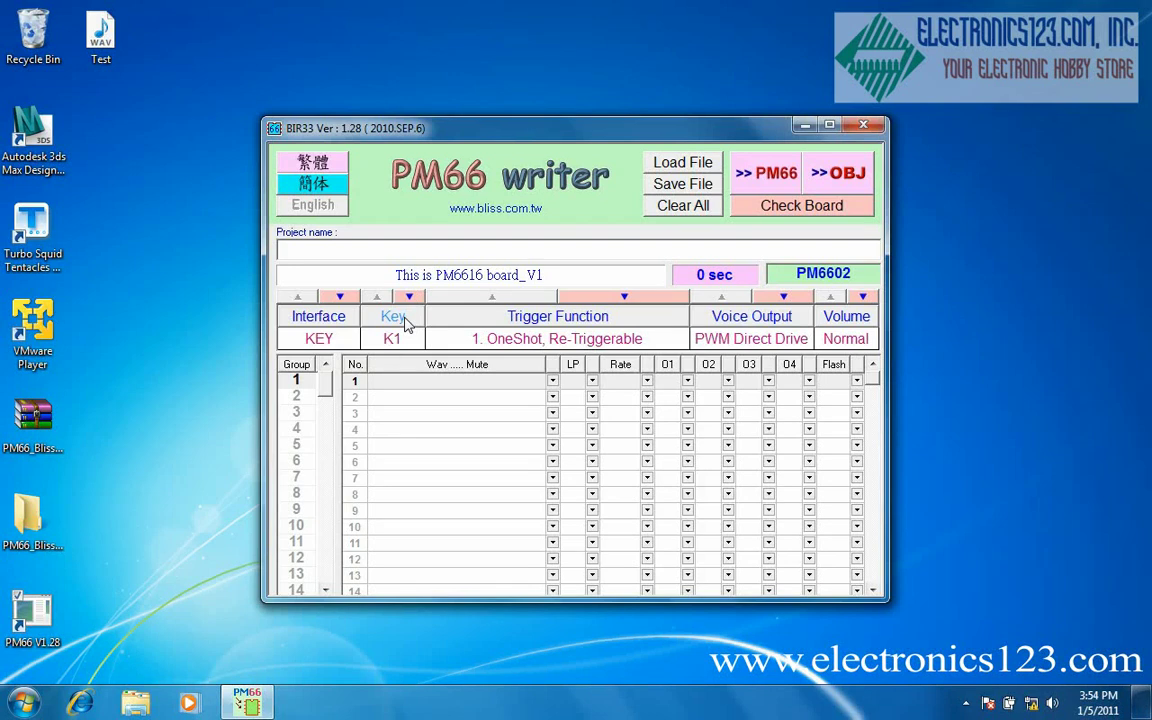
# - Select key K1 and set its trigger function to "1. OneShot, Re-Triggerable"
pyautogui.click(397, 318)
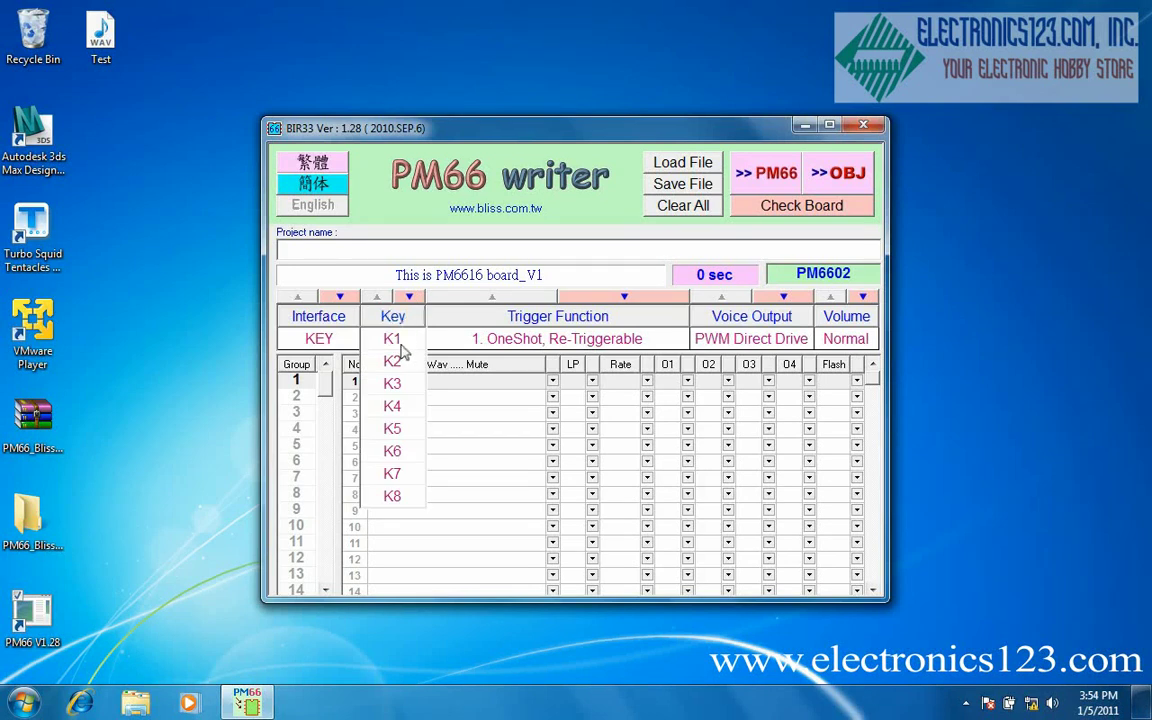
pyautogui.click(392, 340)
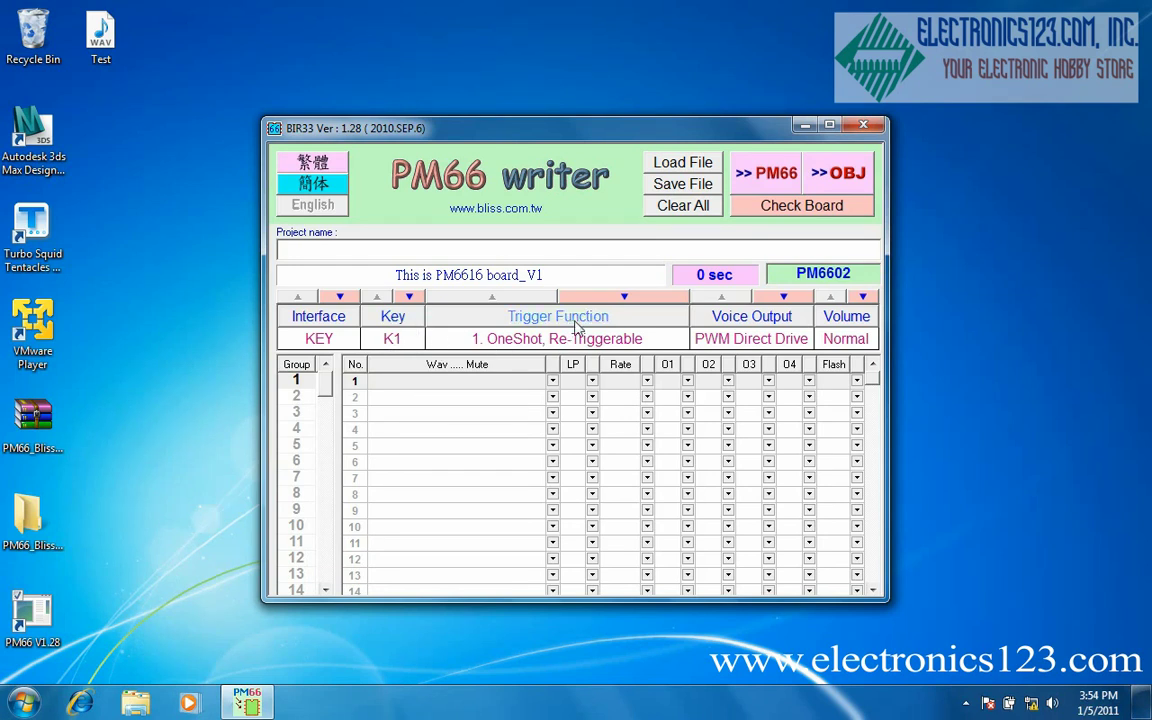
pyautogui.click(577, 330)
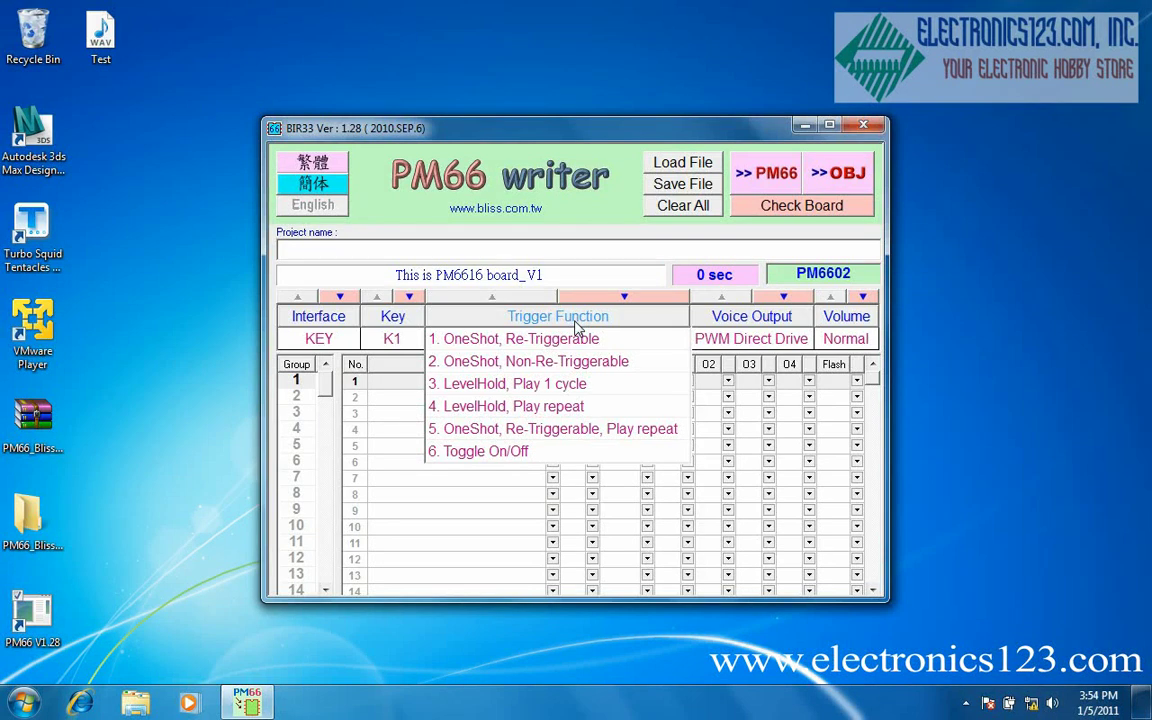
pyautogui.click(584, 340)
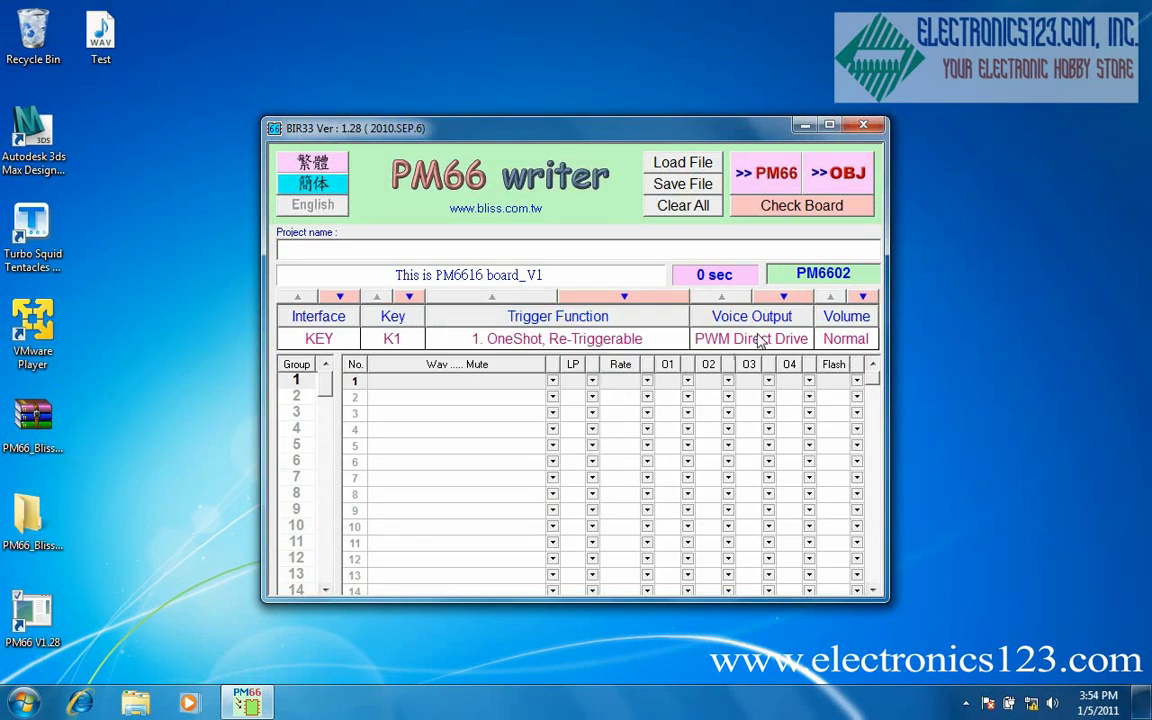
# - Set the voice output to DAC for Ext.AMP and the volume to Normal
pyautogui.click(760, 328)
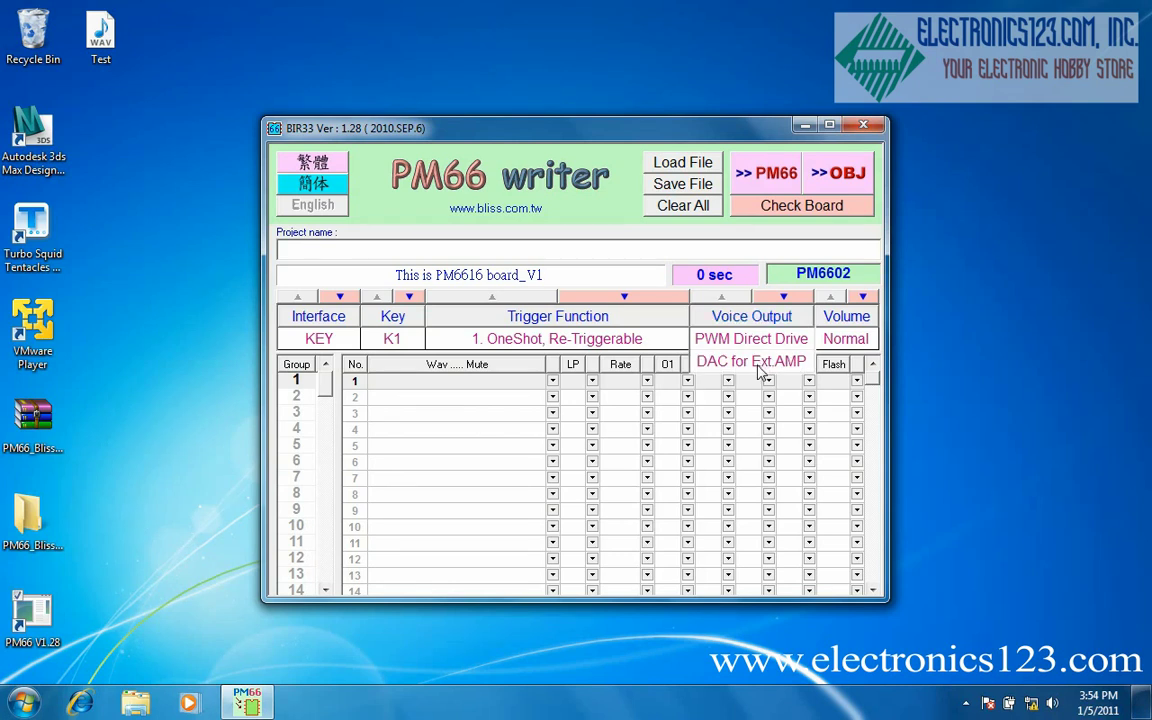
pyautogui.click(760, 362)
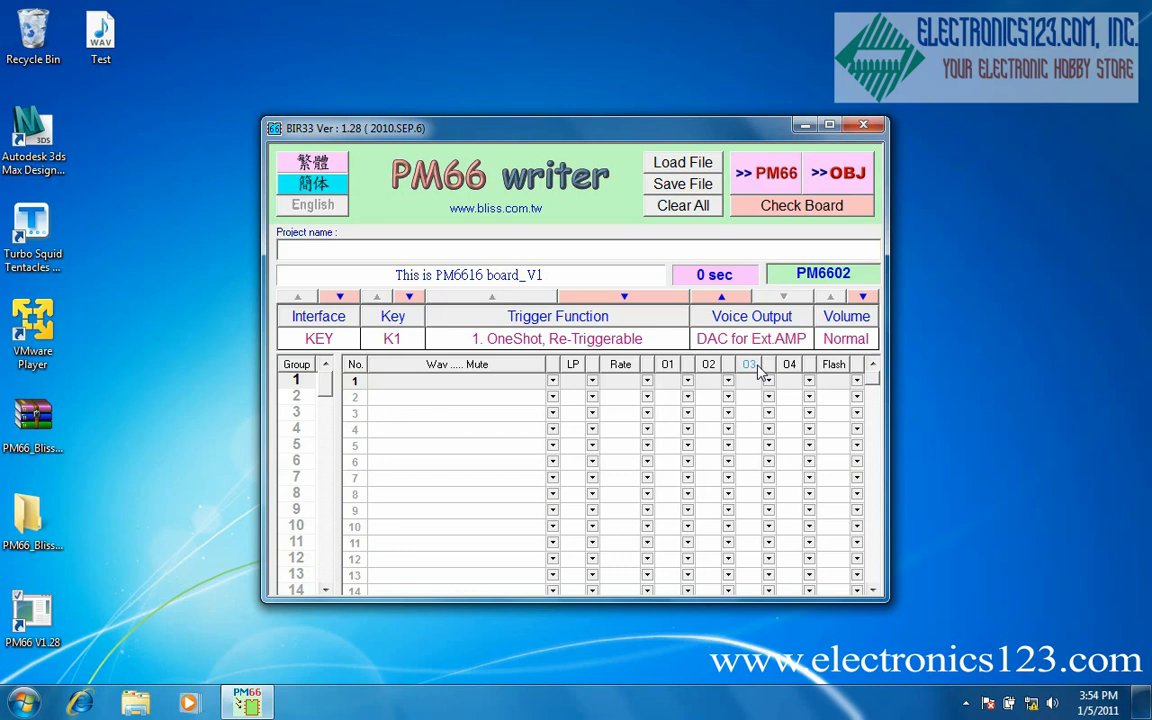
pyautogui.click(858, 330)
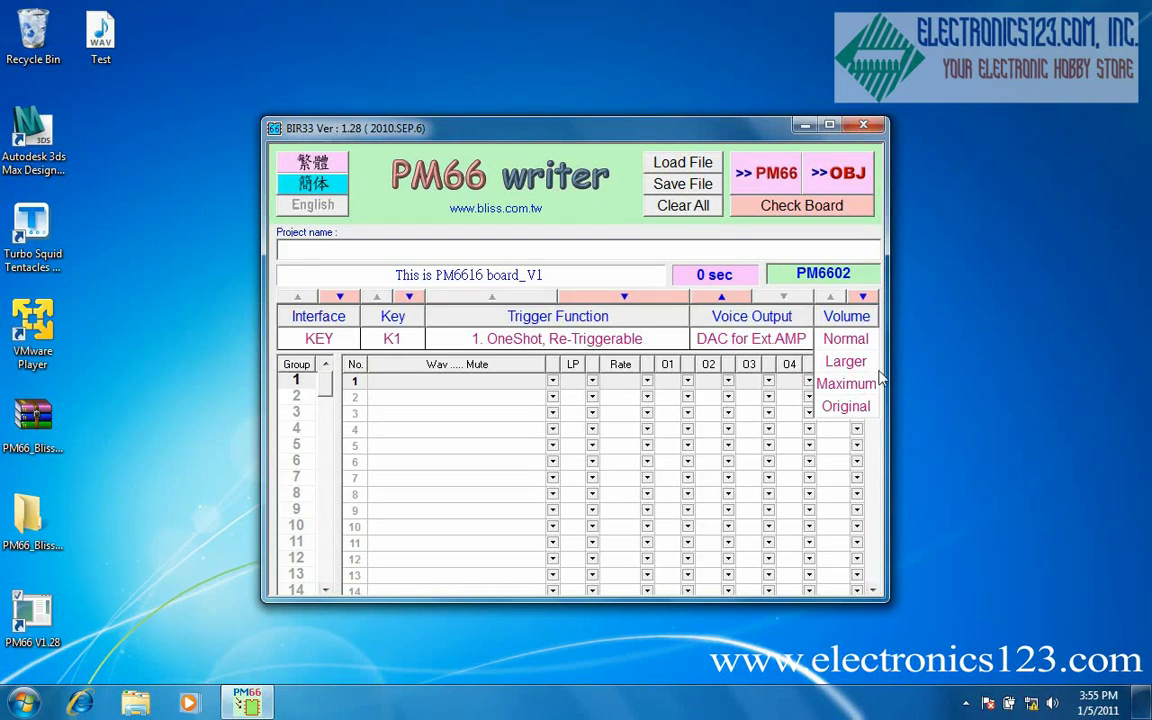
pyautogui.click(848, 340)
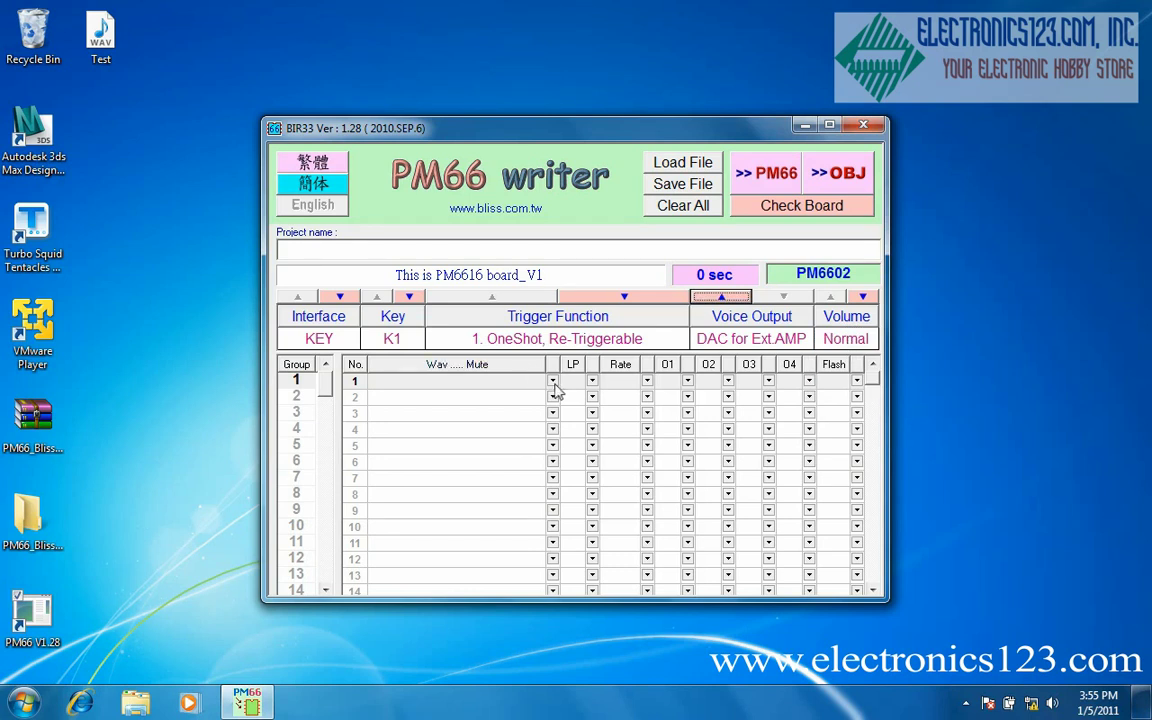
# - Add the Test.wav sound file from the desktop to row 1 of group 1 for key K1
pyautogui.click(553, 384)
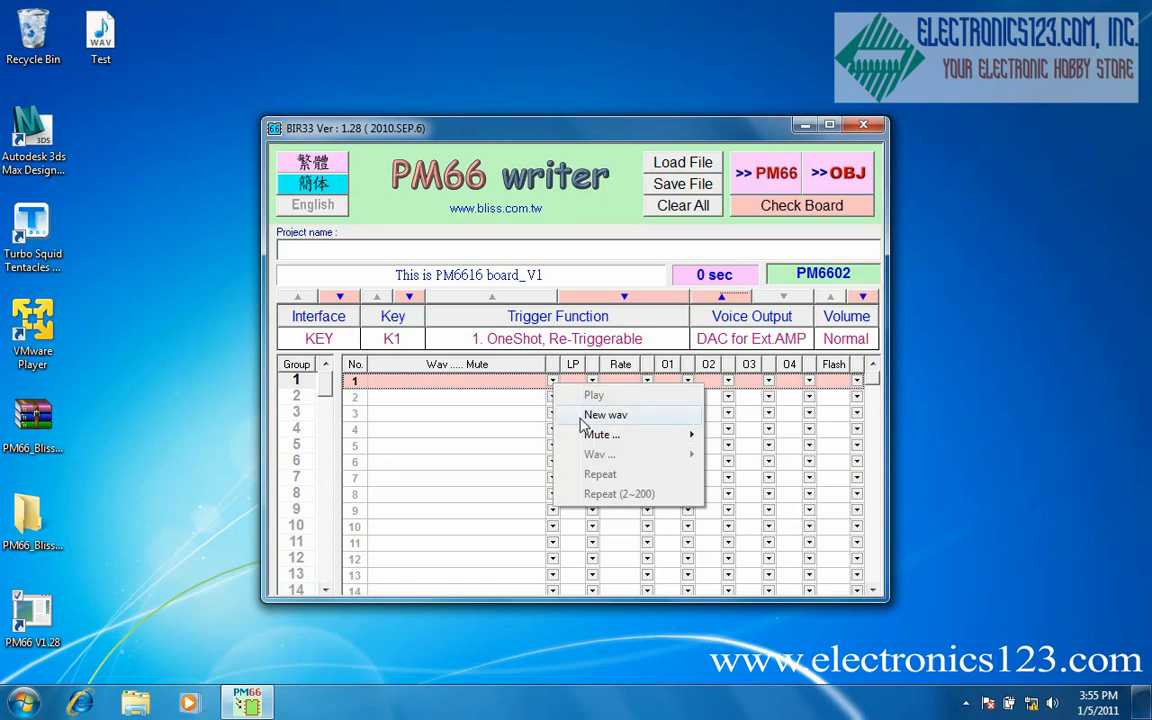
pyautogui.click(604, 415)
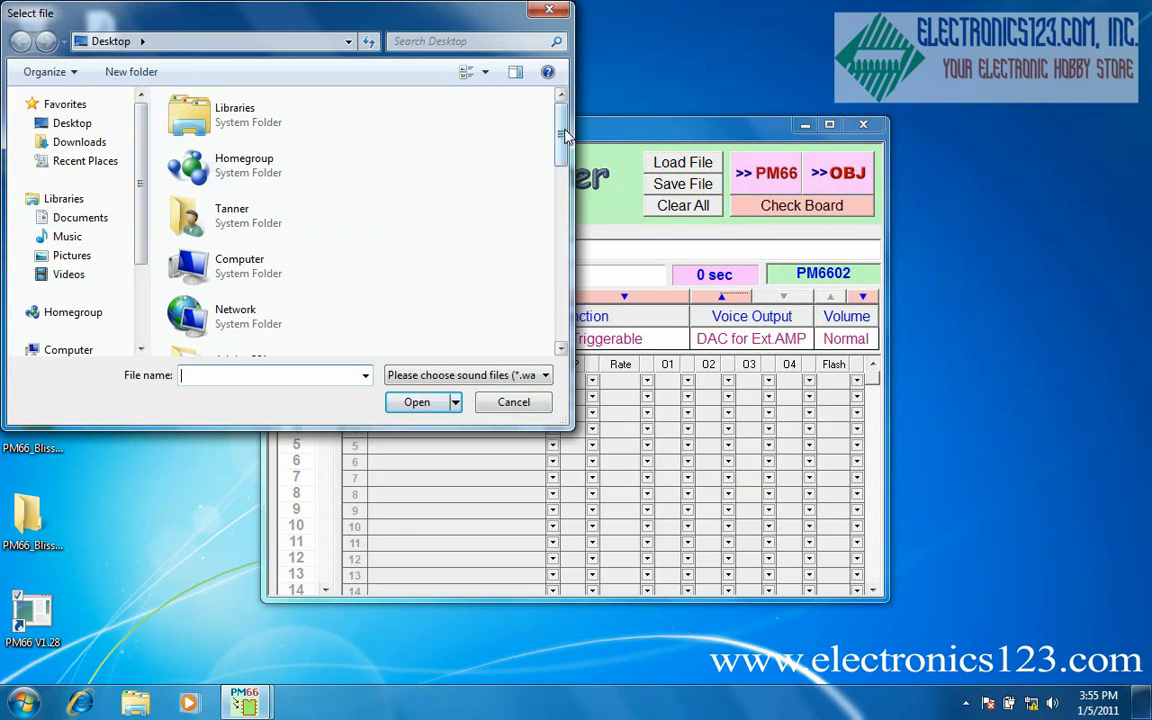
pyautogui.moveTo(565, 135); pyautogui.dragTo(565, 300)
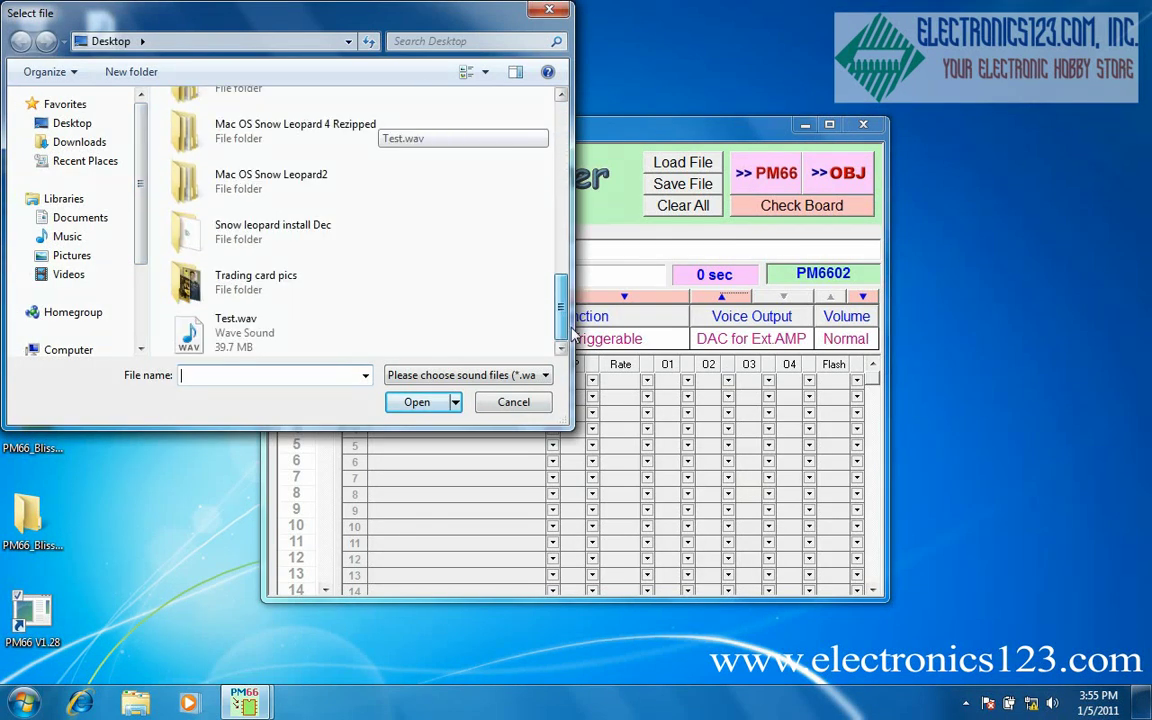
pyautogui.click(240, 322)
pyautogui.click(408, 402)
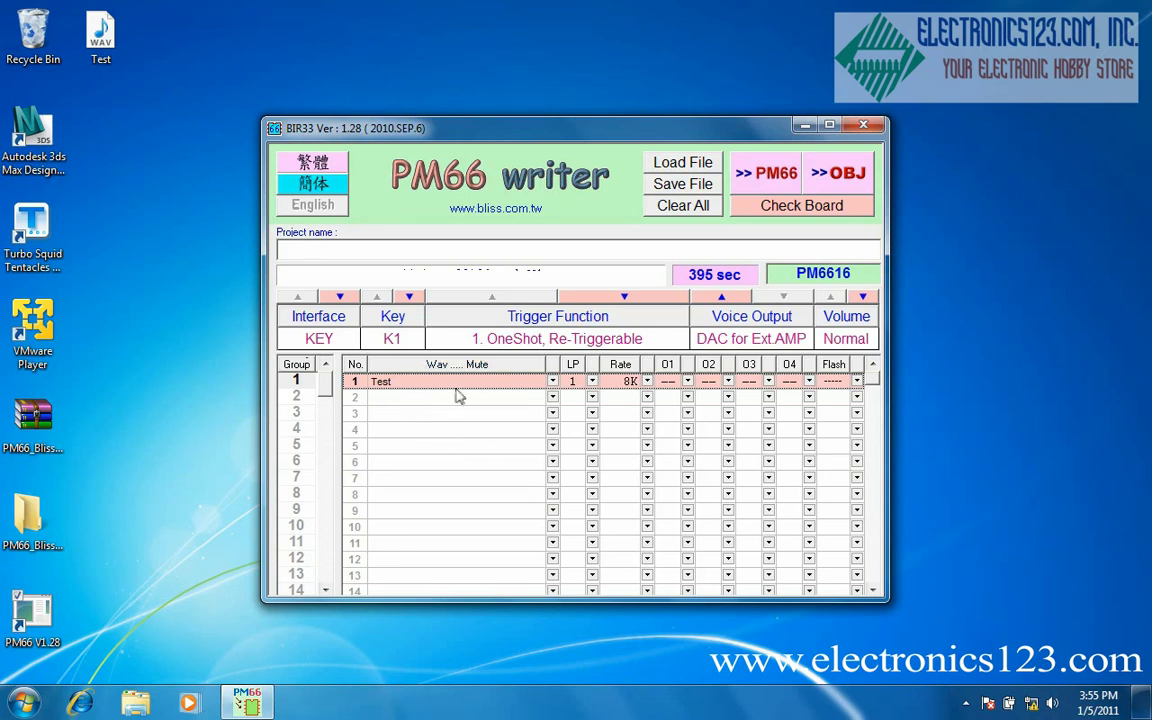
# - Switch to key K2 and start writing the project to the PM66 board
pyautogui.click(395, 317)
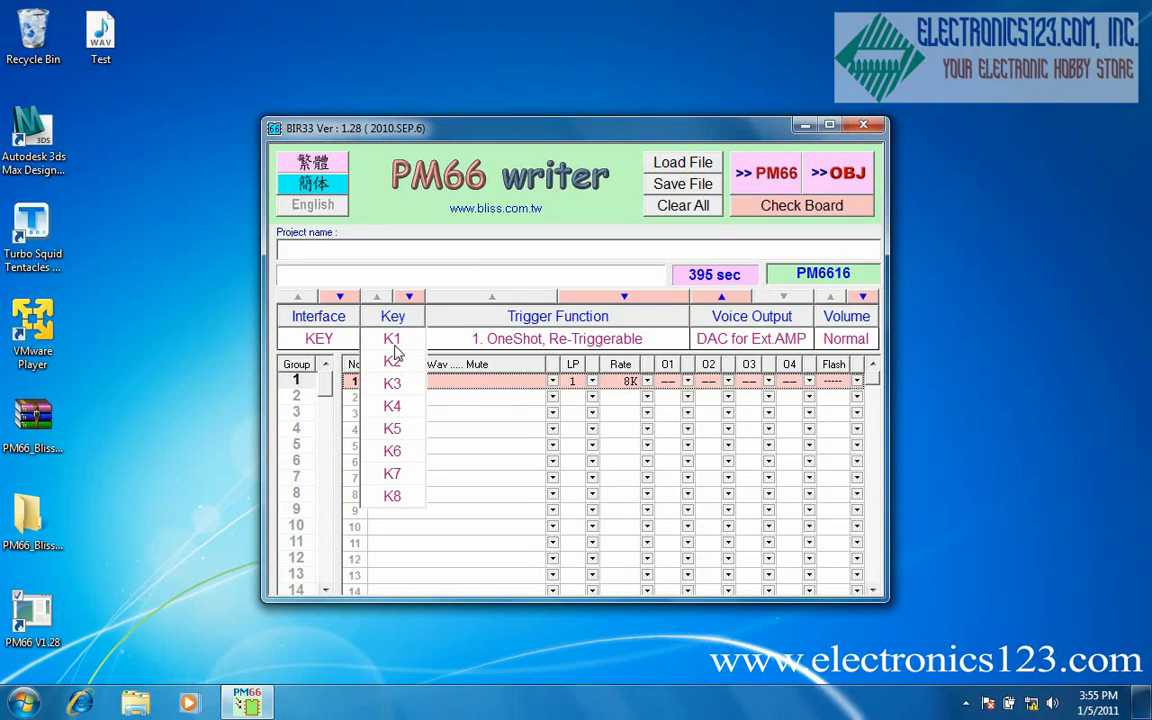
pyautogui.click(394, 362)
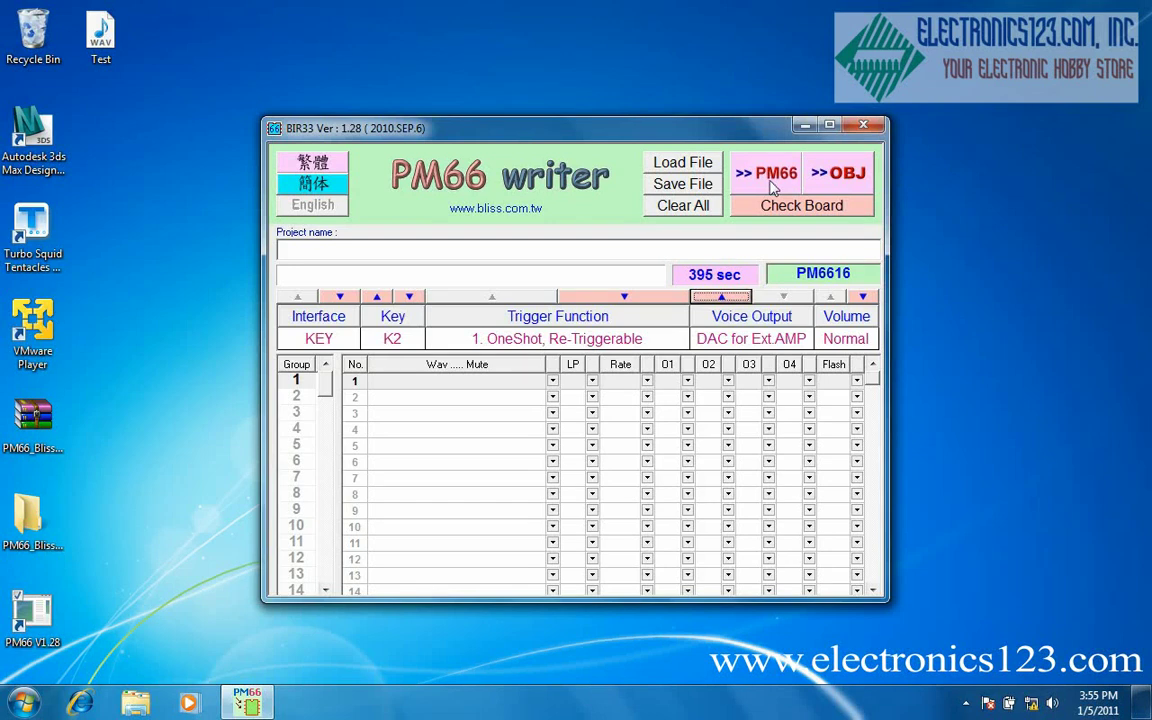
pyautogui.click(773, 187)
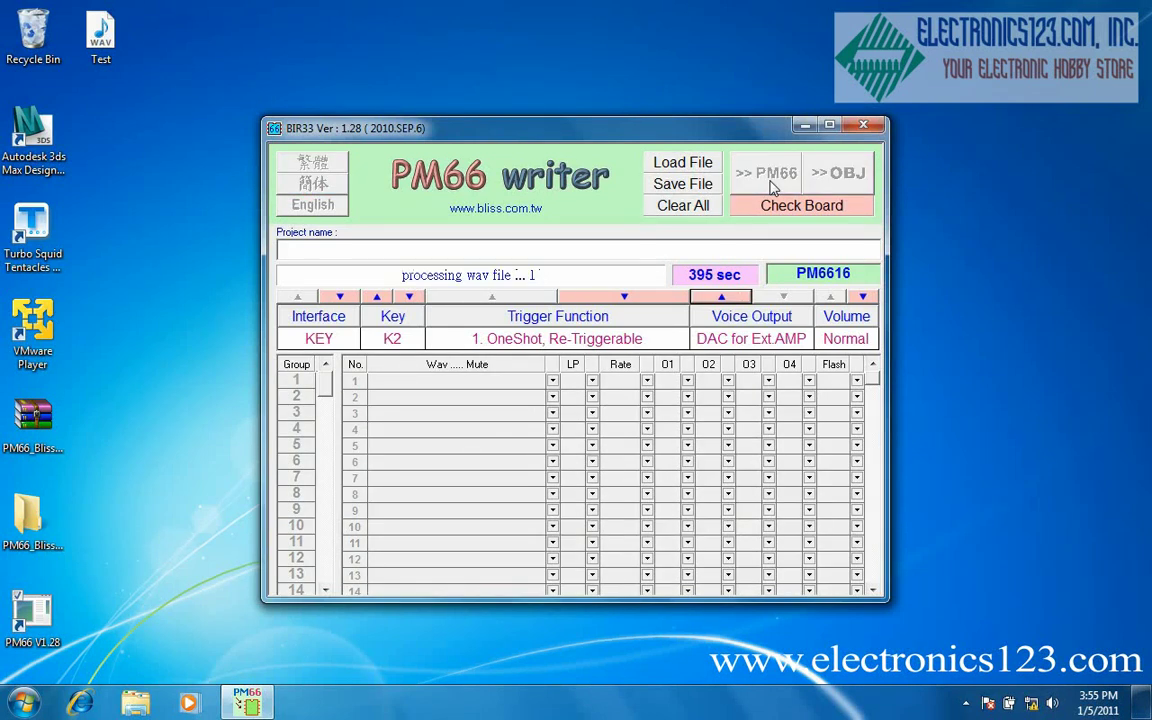